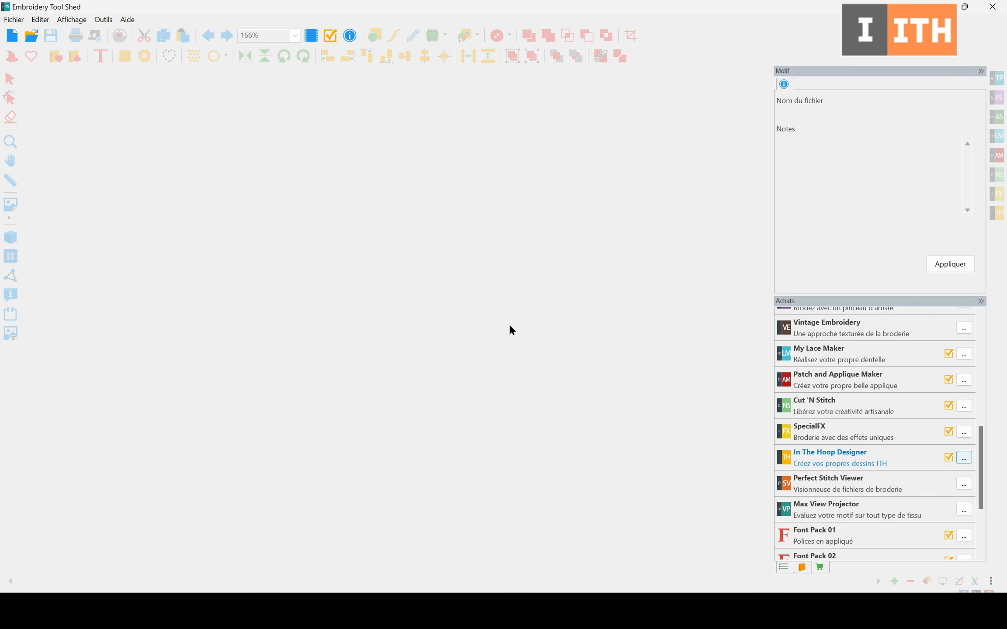
Create a new design and insert the Bee1 outline from the Animals catalogue.
{"action": "left_click", "coordinate": [12, 36]}
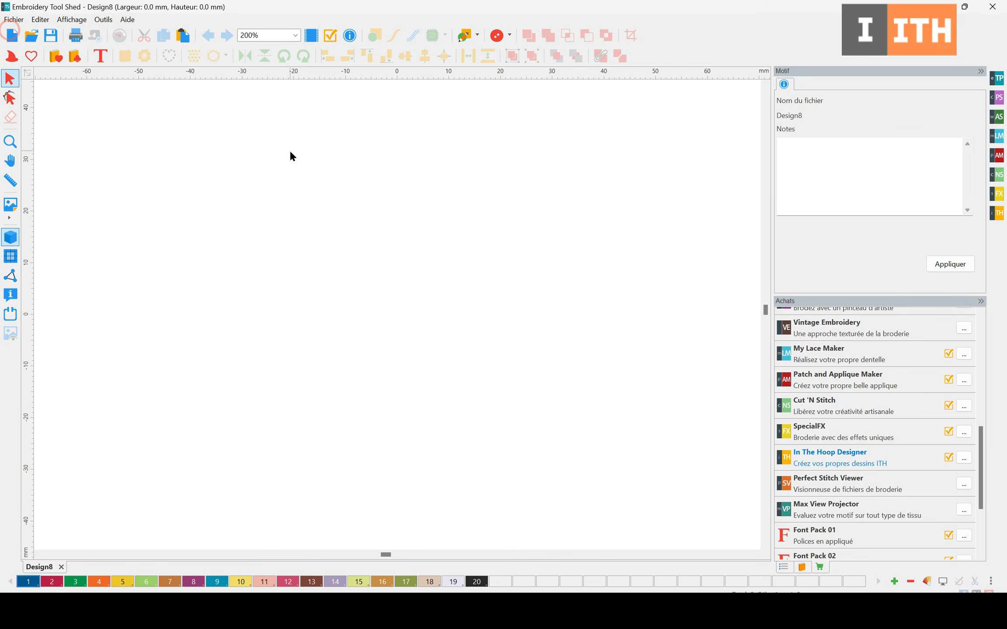
{"action": "left_click", "coordinate": [31, 56]}
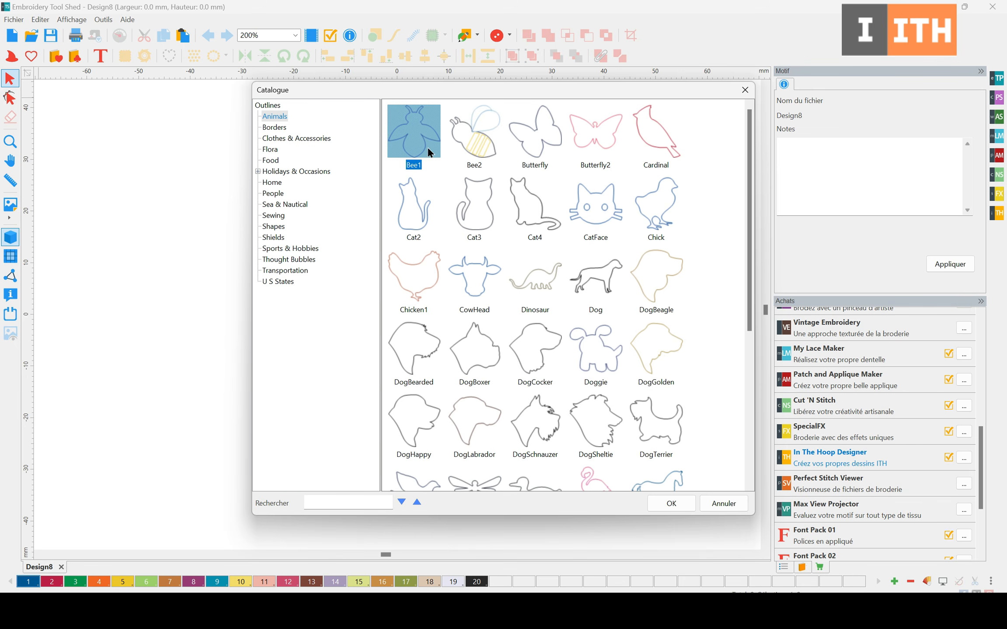
{"action": "left_click", "coordinate": [677, 502]}
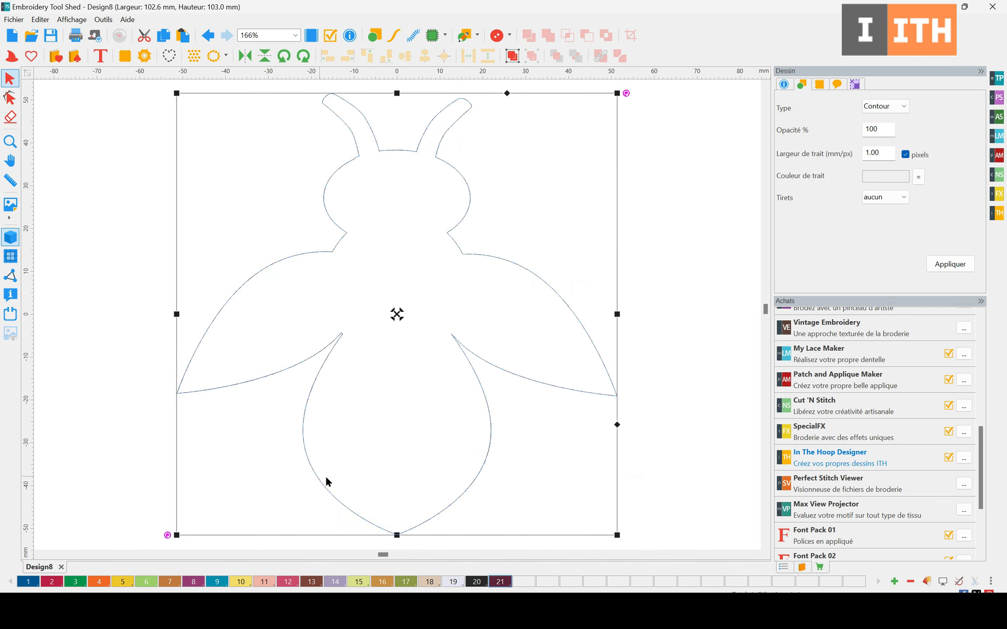
Create a second new design and insert the same Bee1 animal outline into it.
{"action": "left_click", "coordinate": [12, 35]}
{"action": "left_click", "coordinate": [31, 56]}
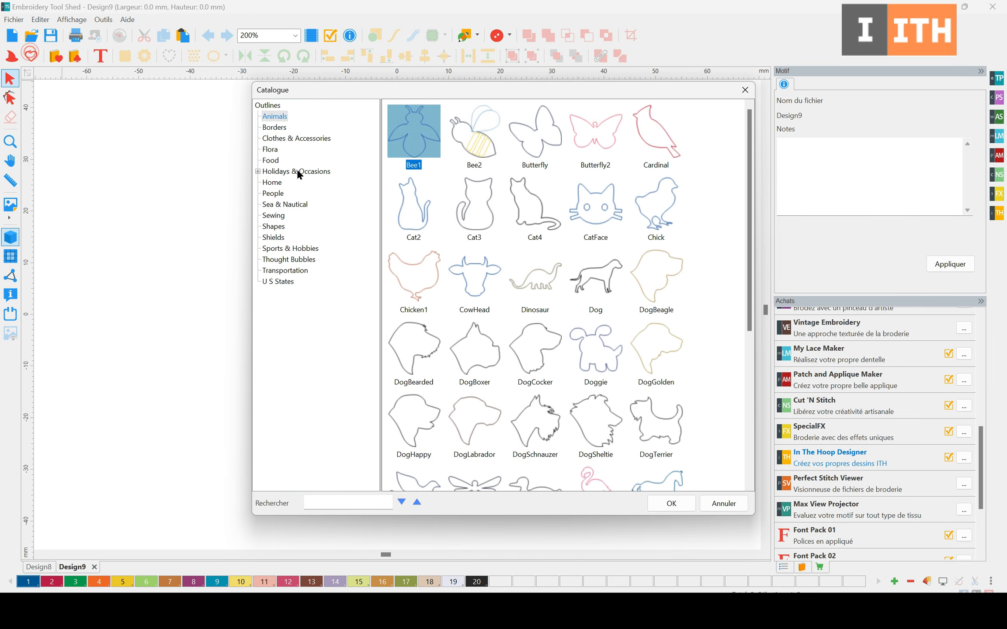
{"action": "double_click", "coordinate": [418, 140]}
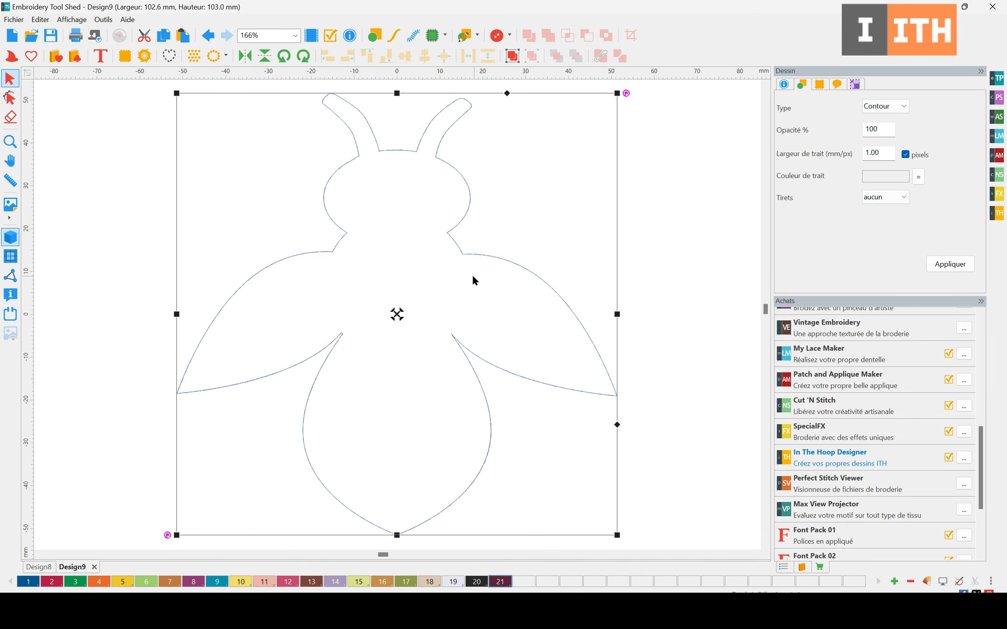
Convert the bee outline in Design8 to a standard appliqué (Appliqué).
{"action": "left_click", "coordinate": [42, 568]}
{"action": "left_click", "coordinate": [444, 38]}
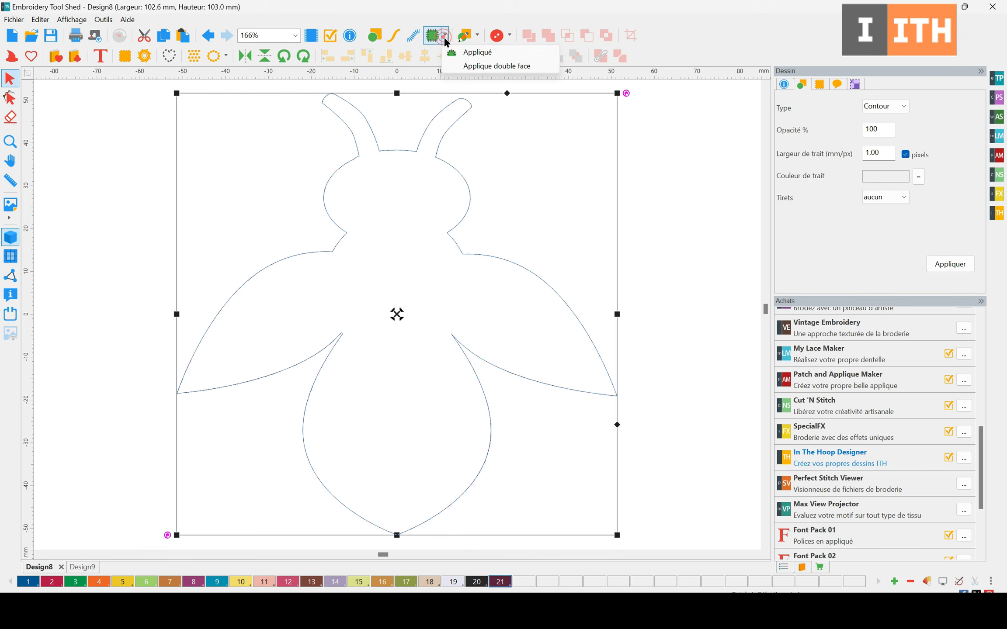
{"action": "left_click", "coordinate": [478, 52]}
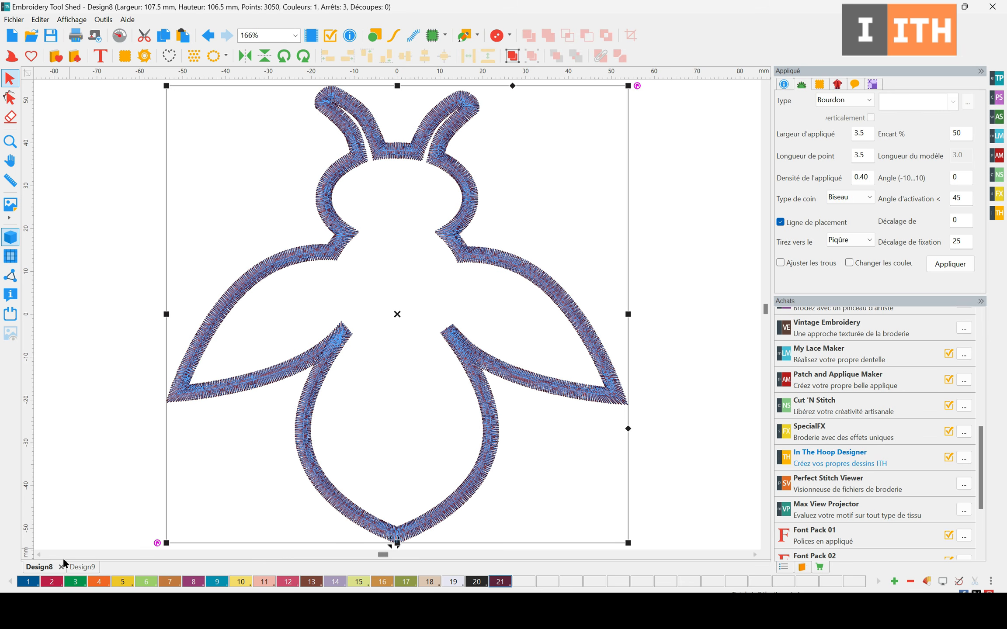
Convert the bee outline in Design9 to a double-sided appliqué (Applique double face).
{"action": "left_click", "coordinate": [74, 567]}
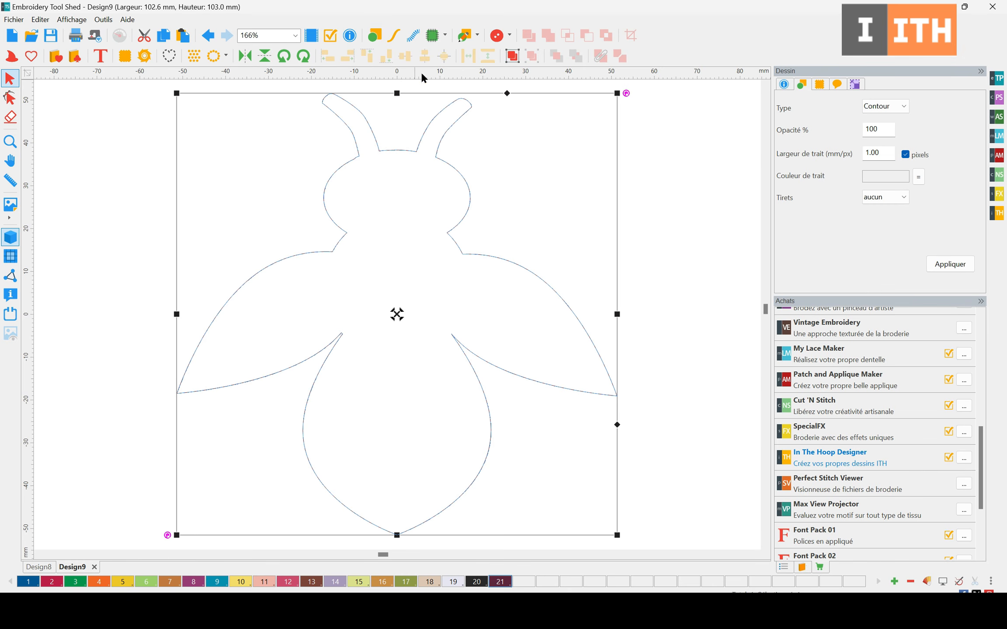
{"action": "left_click", "coordinate": [445, 38]}
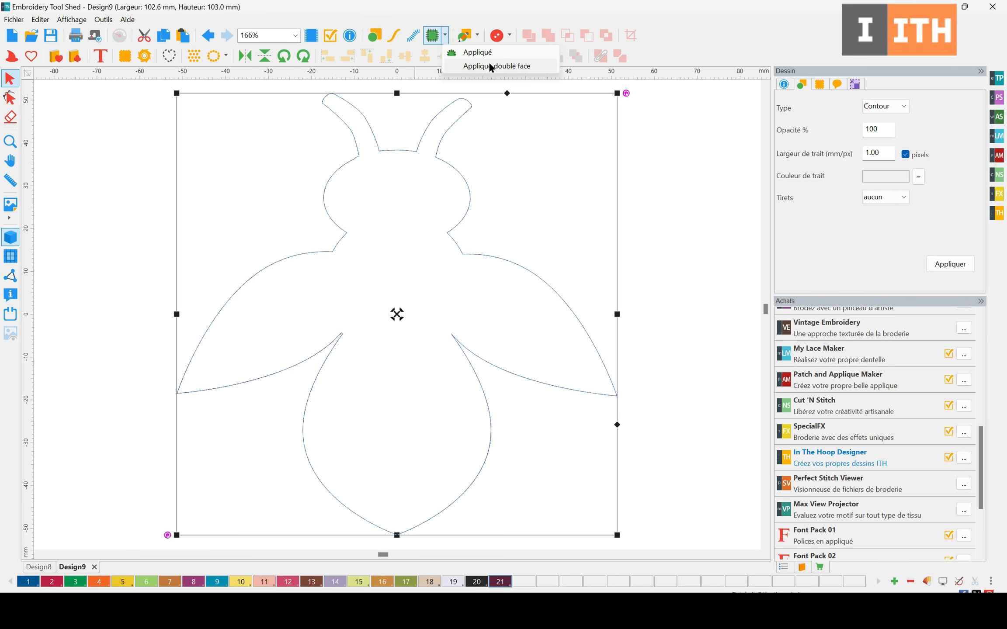
{"action": "left_click", "coordinate": [542, 65]}
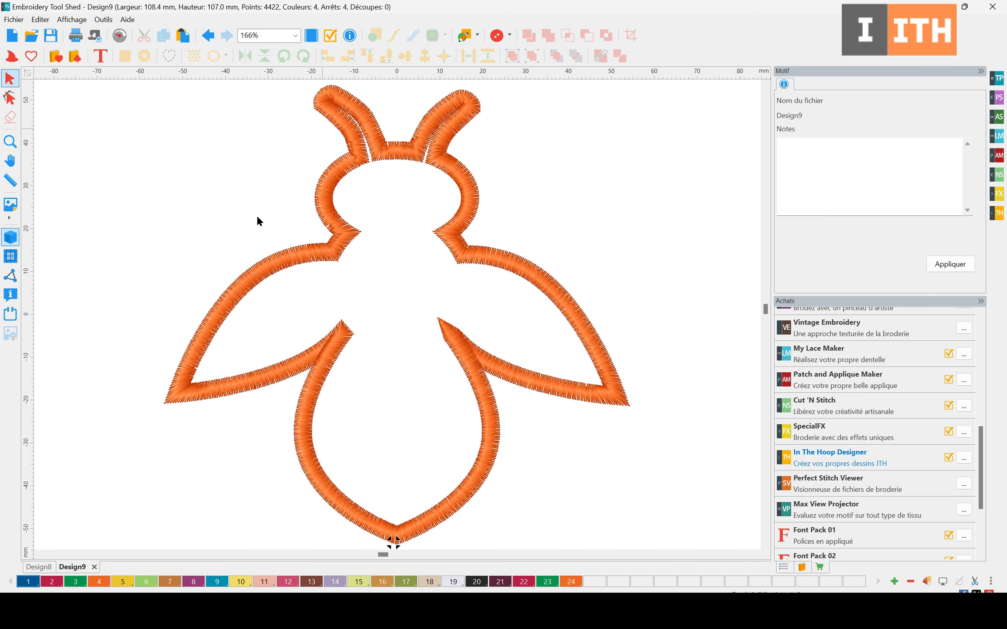
Add the two-line text "Appliqué / se brode un tissu" to Design8 in the 20 mm Bauhaus font.
{"action": "left_click", "coordinate": [39, 567]}
{"action": "left_click", "coordinate": [664, 254]}
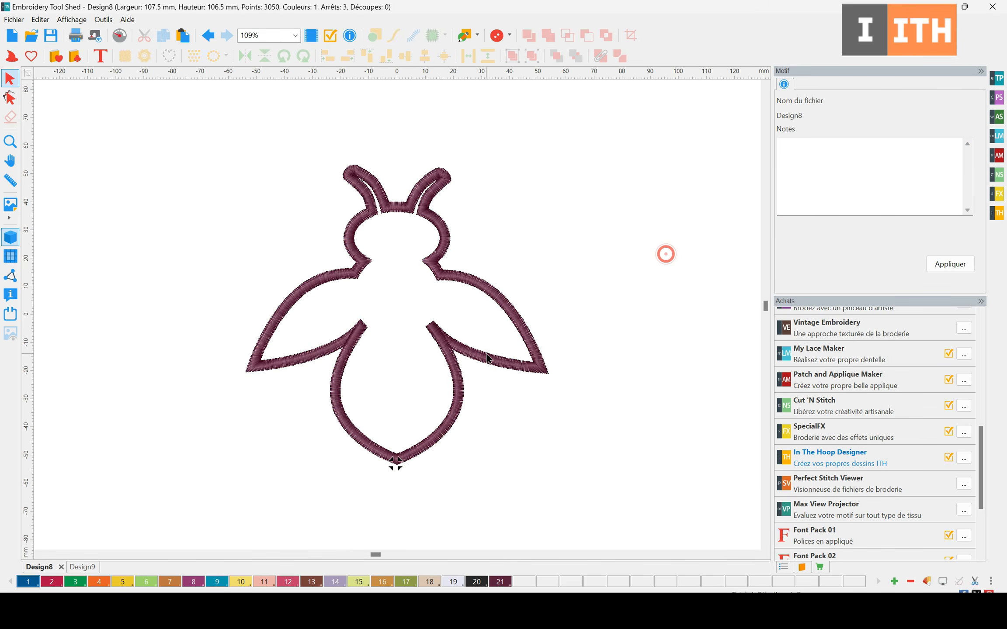
{"action": "left_click", "coordinate": [456, 280]}
{"action": "left_click", "coordinate": [709, 196]}
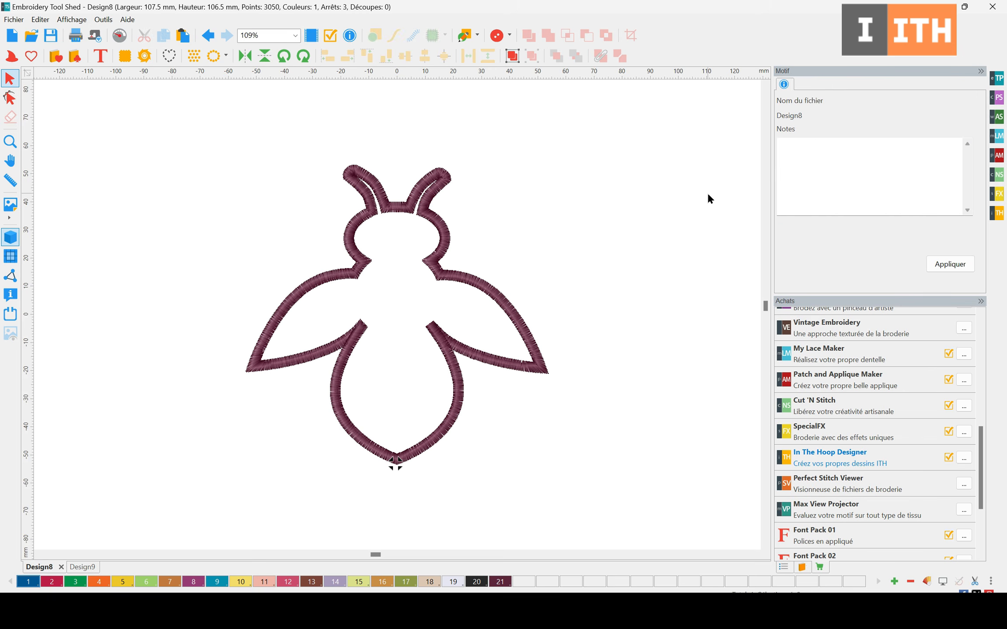
{"action": "left_click", "coordinate": [100, 56]}
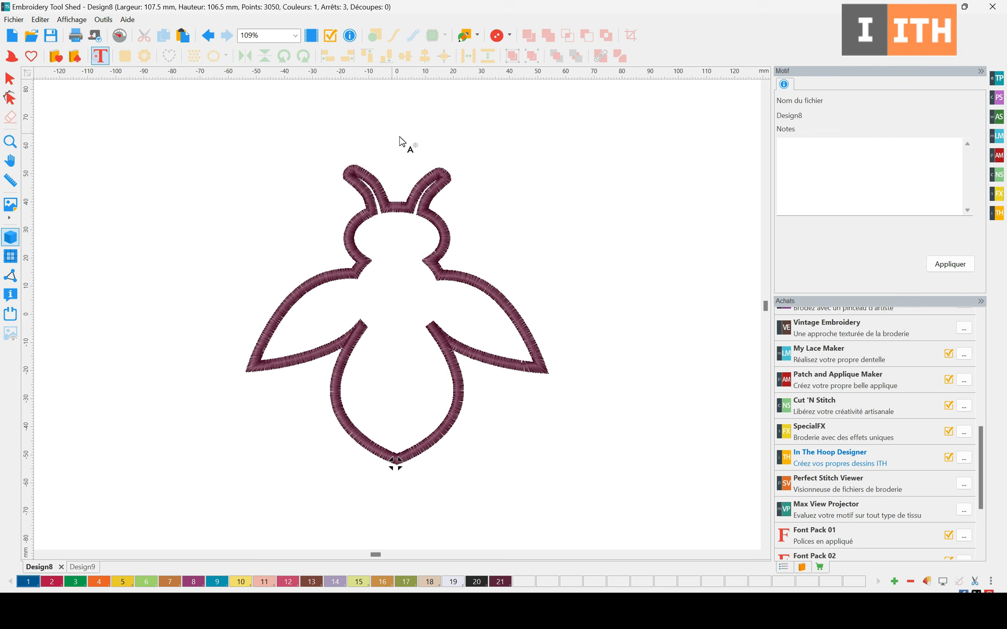
{"action": "left_click", "coordinate": [514, 140]}
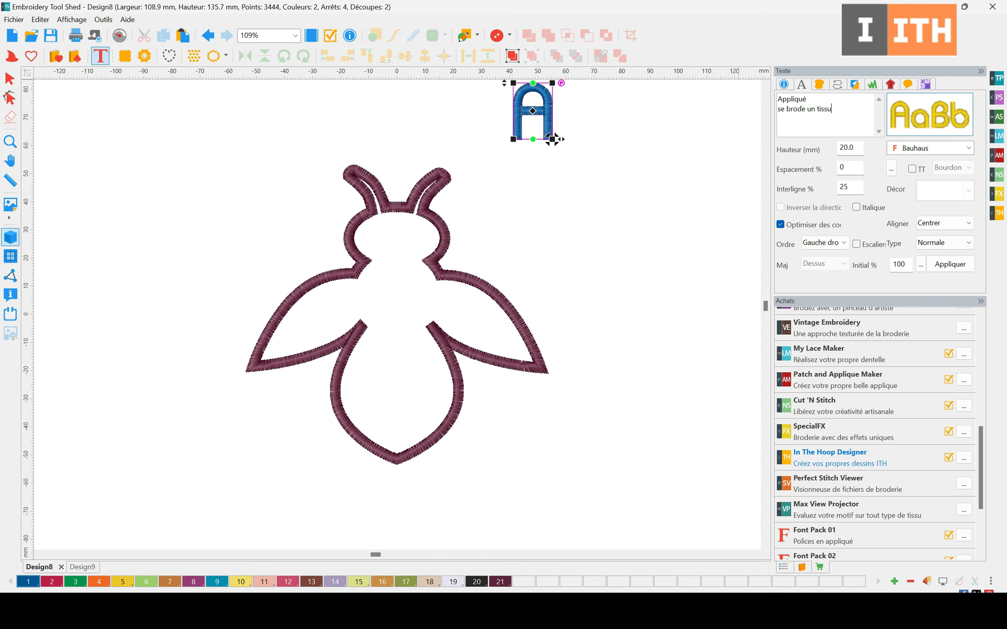
{"action": "left_click", "coordinate": [951, 264]}
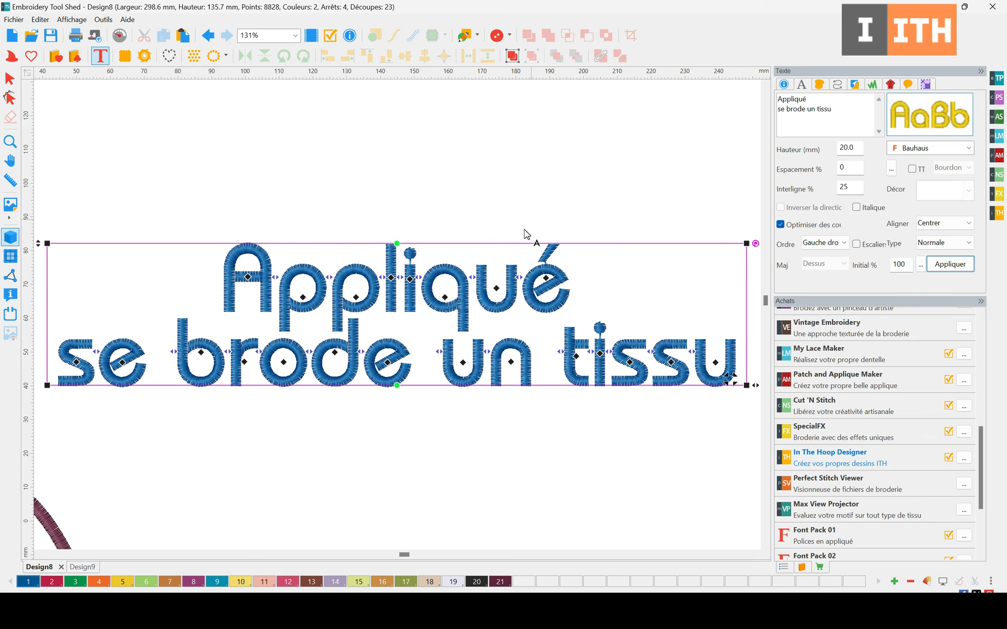
Move the "Appliqué se brode un tissu" text so that it sits just above the bee.
{"action": "scroll", "coordinate": [523, 236], "scroll_direction": "down", "scroll_amount": 4}
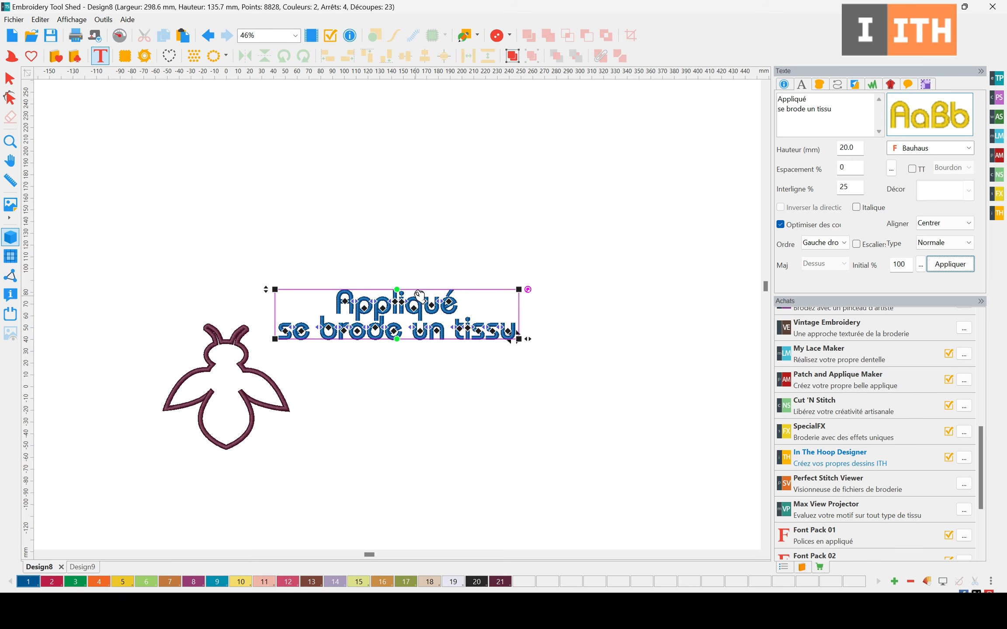
{"action": "left_click", "coordinate": [389, 287]}
{"action": "left_click_drag", "start_coordinate": [370, 302], "coordinate": [219, 266]}
{"action": "left_click", "coordinate": [5, 79]}
{"action": "left_click_drag", "start_coordinate": [297, 314], "coordinate": [252, 309]}
{"action": "left_click", "coordinate": [360, 301]}
{"action": "left_click_drag", "start_coordinate": [369, 301], "coordinate": [226, 275]}
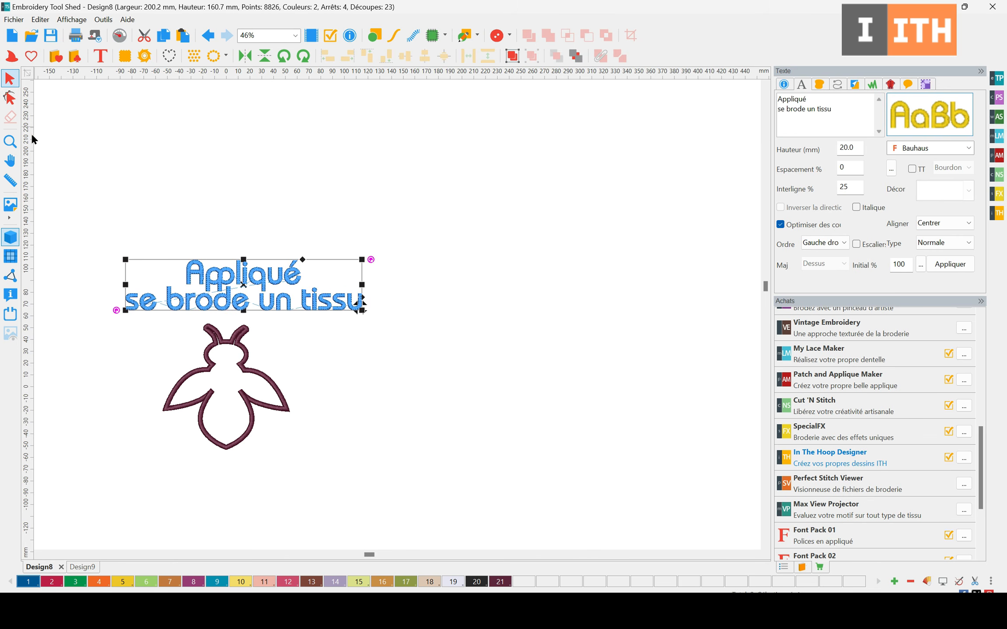
Remove the unused thread colours from Design8's palette.
{"action": "double_click", "coordinate": [10, 142]}
{"action": "left_click", "coordinate": [405, 356]}
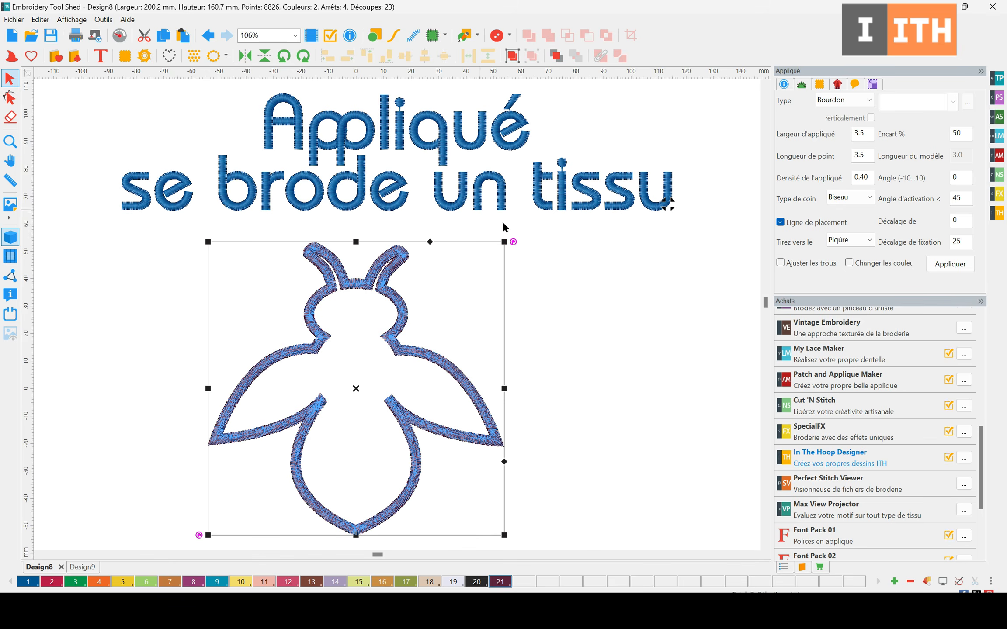
{"action": "left_click", "coordinate": [625, 258]}
{"action": "left_click", "coordinate": [422, 354]}
{"action": "left_click", "coordinate": [910, 583]}
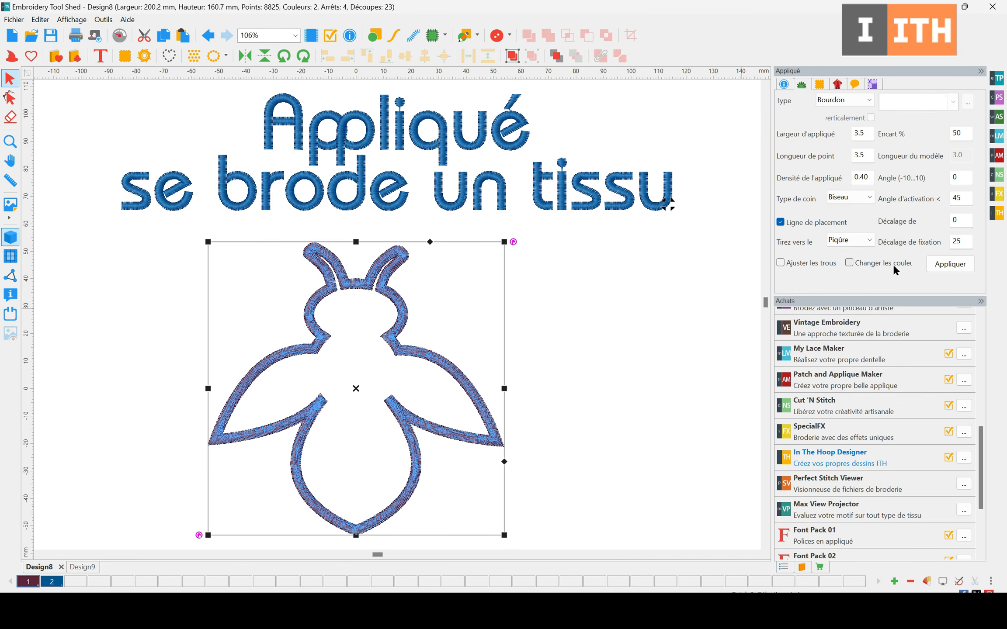
Turn on the colour-change option for the bee appliqué and apply it.
{"action": "left_click", "coordinate": [905, 264]}
{"action": "left_click", "coordinate": [933, 265]}
{"action": "left_click", "coordinate": [597, 389]}
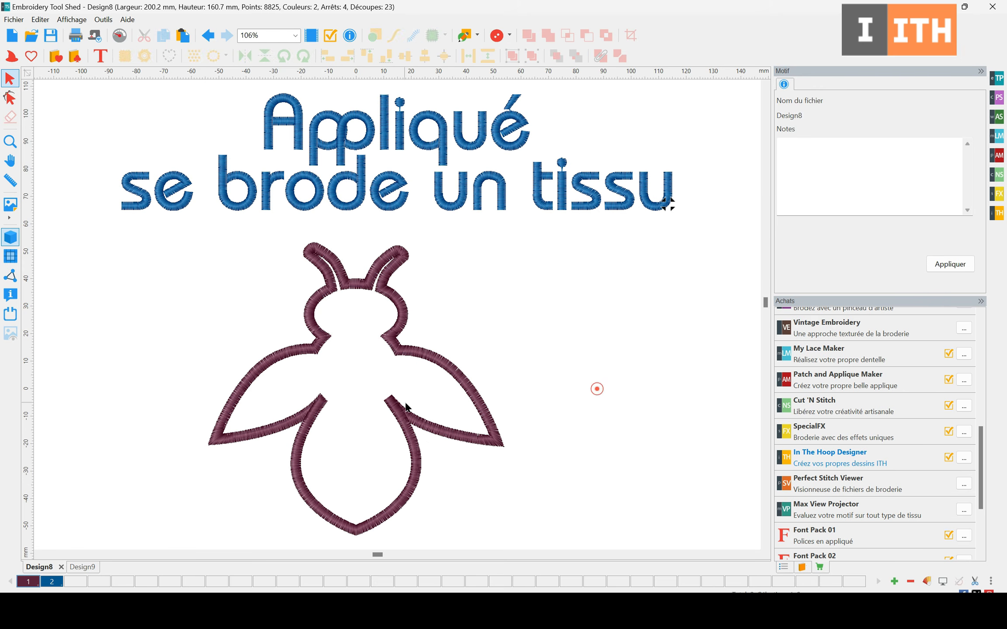
Fill the bee appliqué with the yellow TW-BR-Yellow fabric from the Poly Patch collection.
{"action": "left_click", "coordinate": [452, 364]}
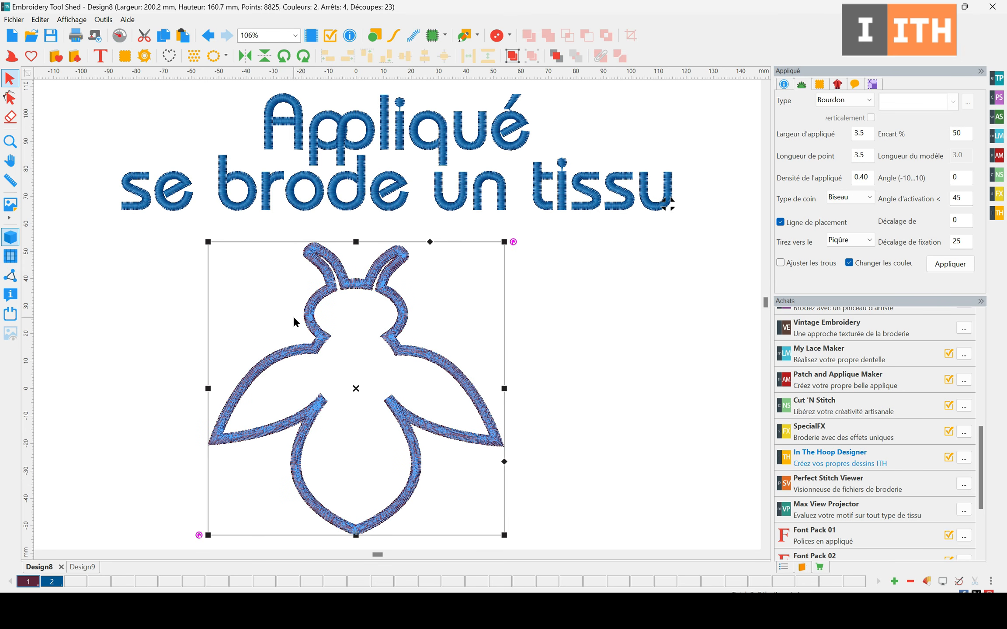
{"action": "left_click", "coordinate": [125, 55]}
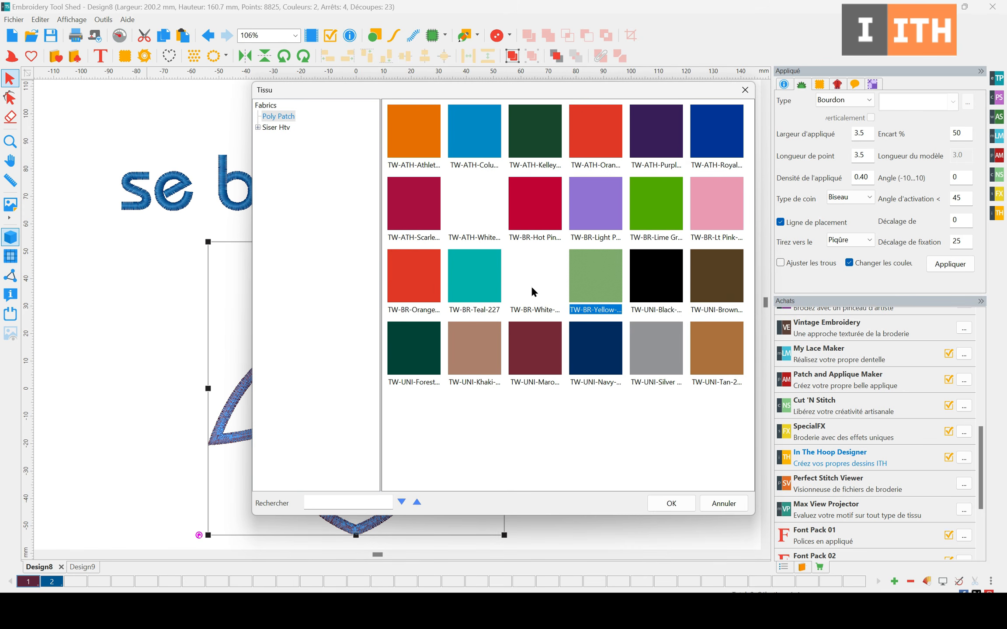
{"action": "left_click", "coordinate": [597, 367]}
{"action": "left_click", "coordinate": [595, 297]}
{"action": "left_click", "coordinate": [674, 503]}
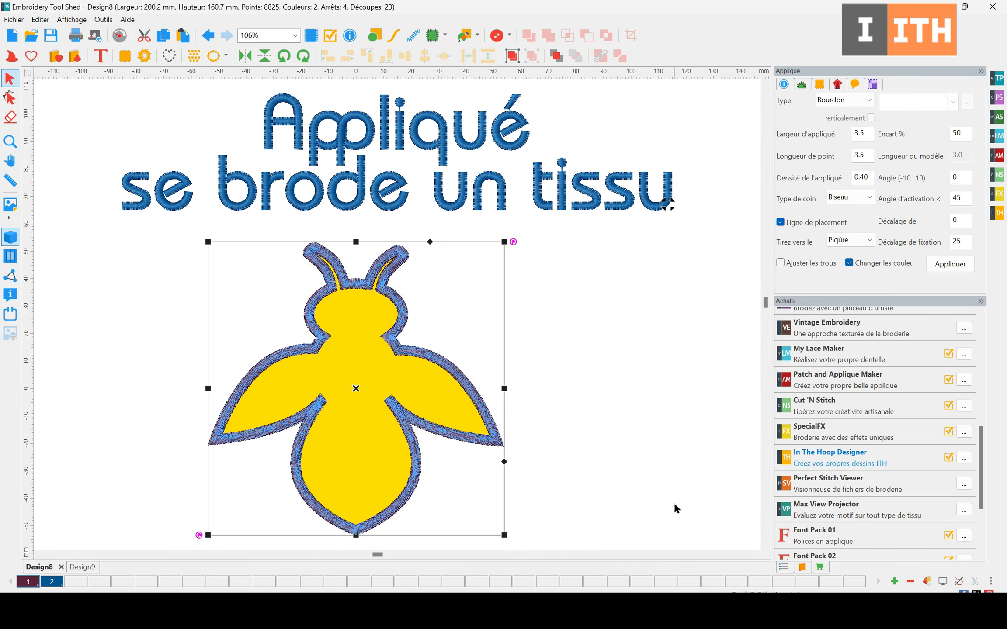
{"action": "left_click", "coordinate": [642, 388]}
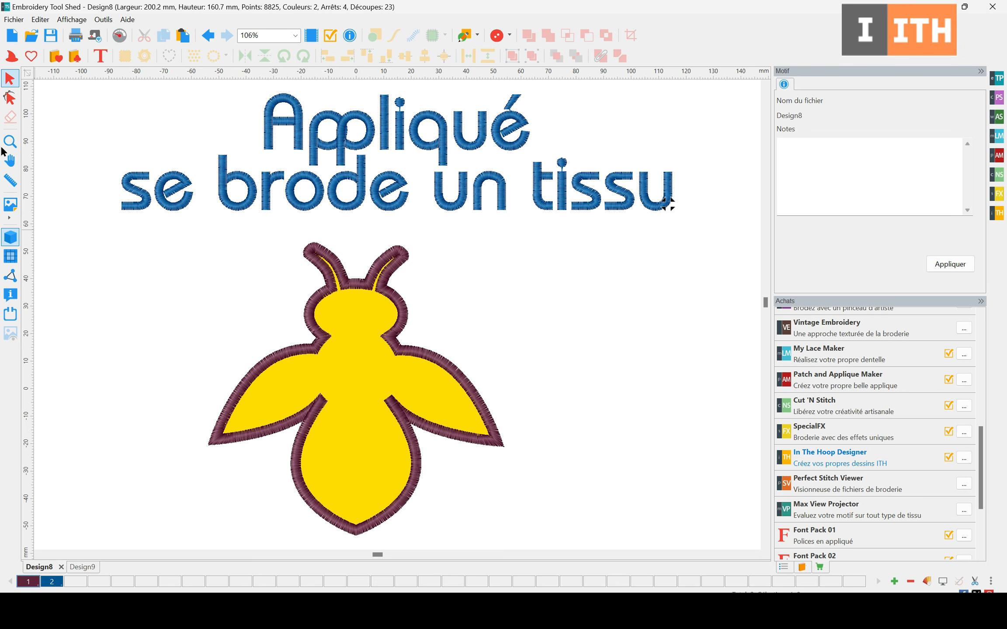
Simulate the stitch-out of Design8, examining the bee's placement, tack-down and satin stages and the lettering.
{"action": "left_click", "coordinate": [118, 35]}
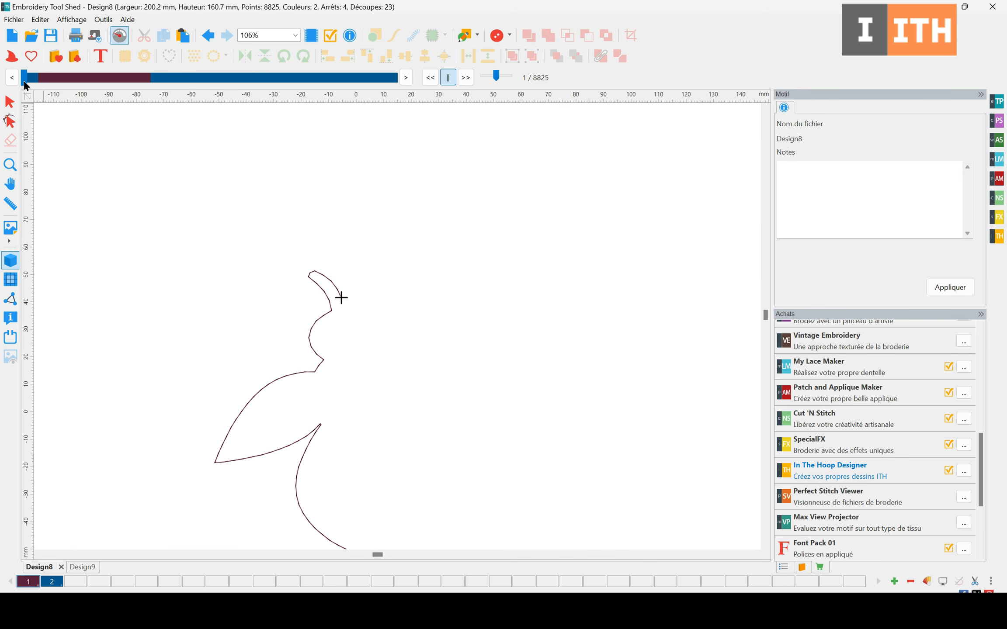
{"action": "left_click_drag", "start_coordinate": [27, 86], "coordinate": [43, 87]}
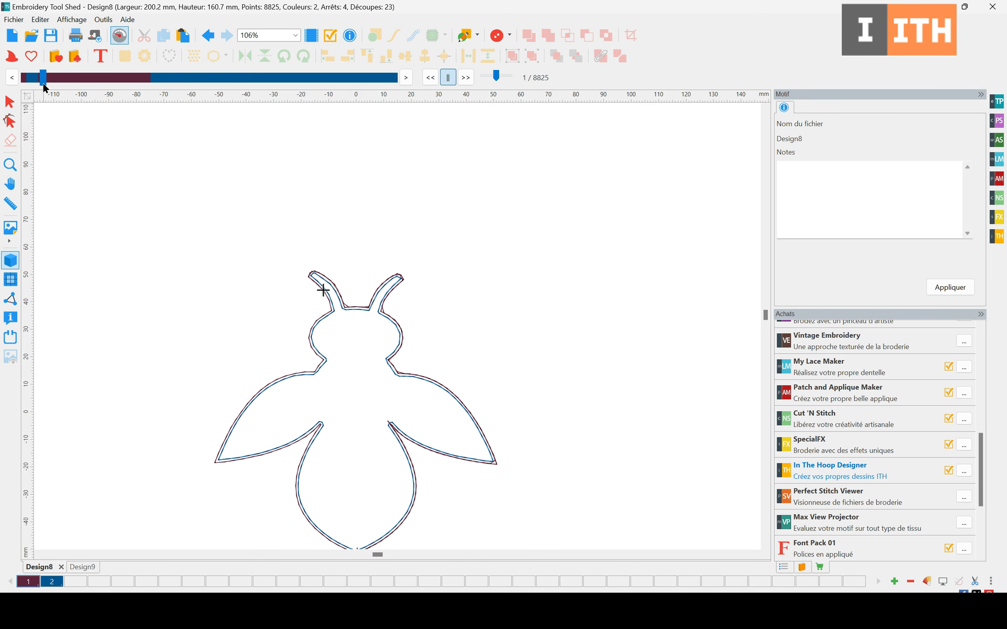
{"action": "left_click_drag", "start_coordinate": [46, 87], "coordinate": [334, 103]}
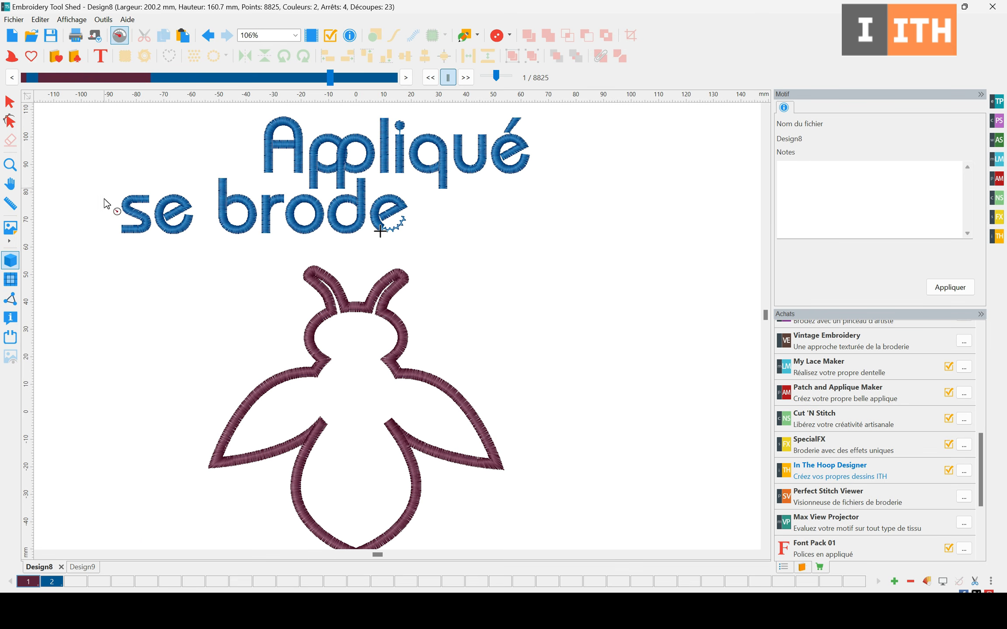
Switch to Design9 and remove the unused thread colours from its palette.
{"action": "left_click", "coordinate": [83, 567]}
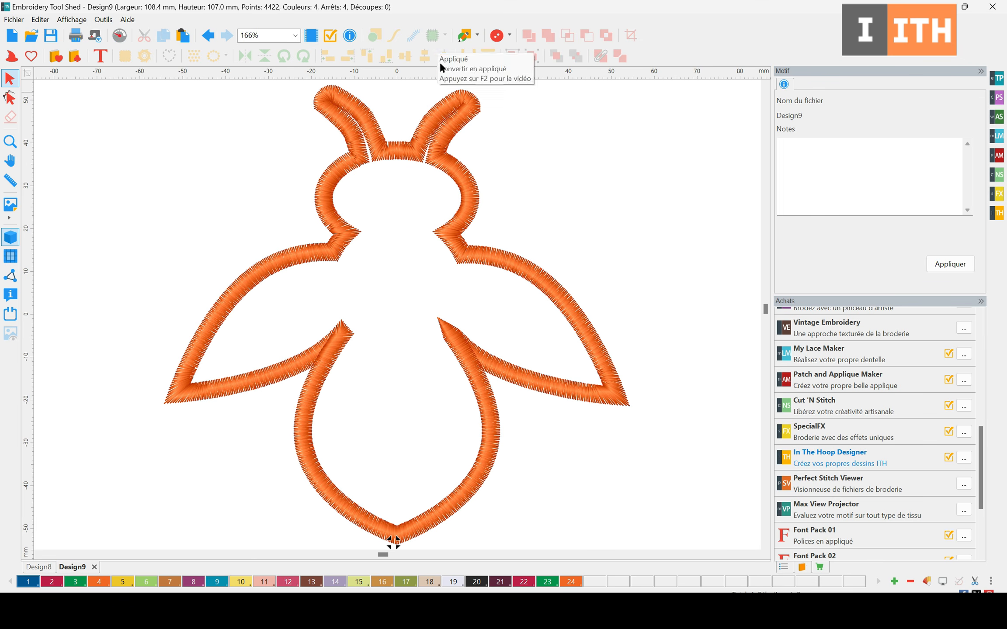
{"action": "left_click", "coordinate": [429, 115]}
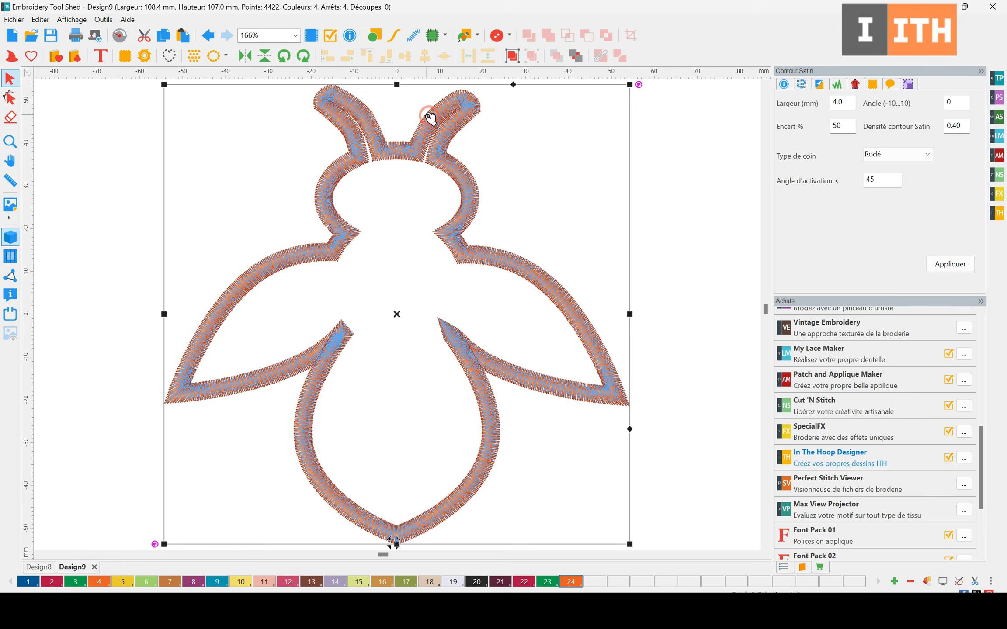
{"action": "scroll", "coordinate": [429, 116], "scroll_direction": "down", "scroll_amount": 1}
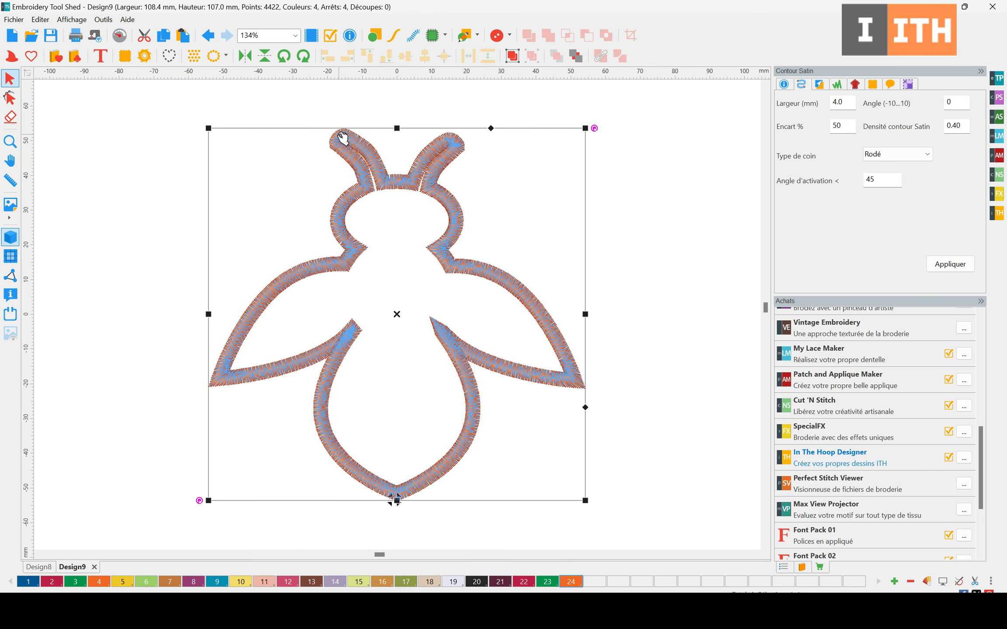
{"action": "left_click", "coordinate": [911, 582]}
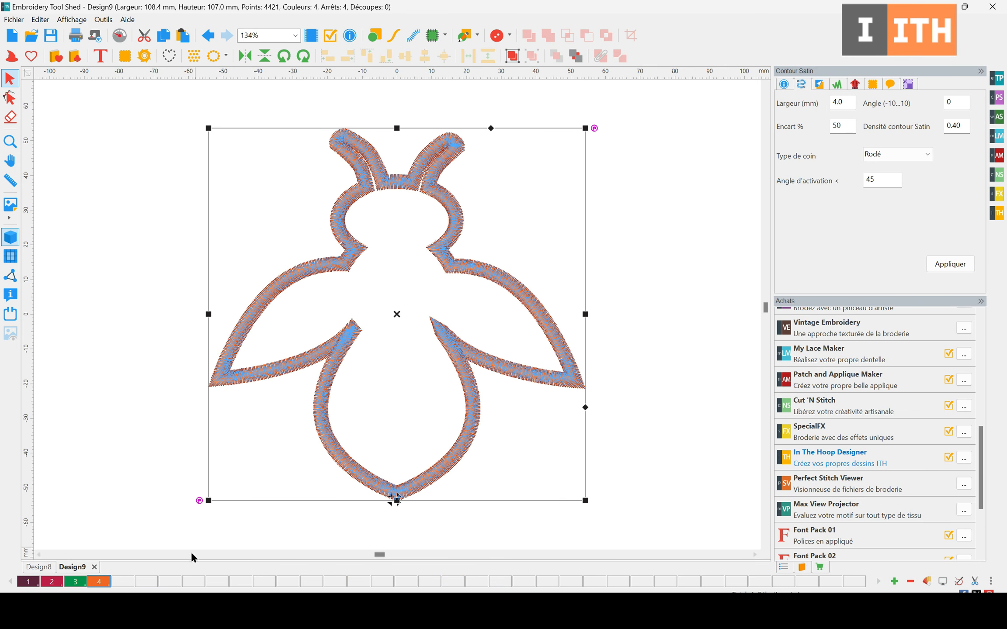
{"action": "left_click", "coordinate": [535, 382]}
{"action": "scroll", "coordinate": [633, 366], "scroll_direction": "down", "scroll_amount": 1}
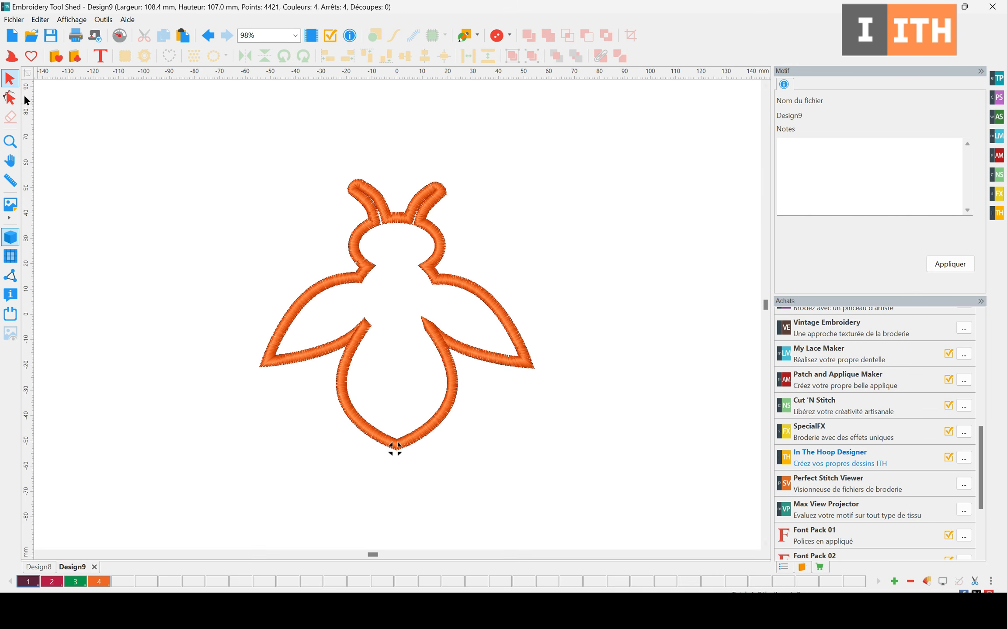
Add the two-line text "Projet ITH / objet" to Design9 in the 20 mm Bauhaus font.
{"action": "left_click", "coordinate": [100, 56]}
{"action": "left_click", "coordinate": [437, 140]}
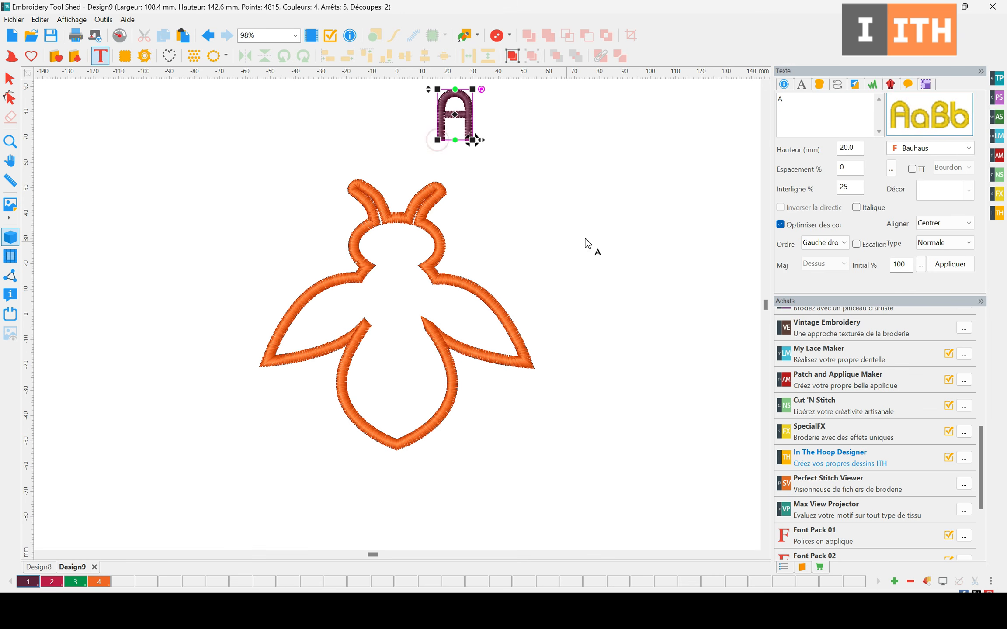
{"action": "double_click", "coordinate": [811, 101]}
{"action": "type", "text": "Projet ITH"}
{"action": "left_click", "coordinate": [949, 265]}
Move the "Projet ITH objet" text so that it sits above the orange bee, and deselect it.
{"action": "scroll", "coordinate": [531, 250], "scroll_direction": "down", "scroll_amount": 1}
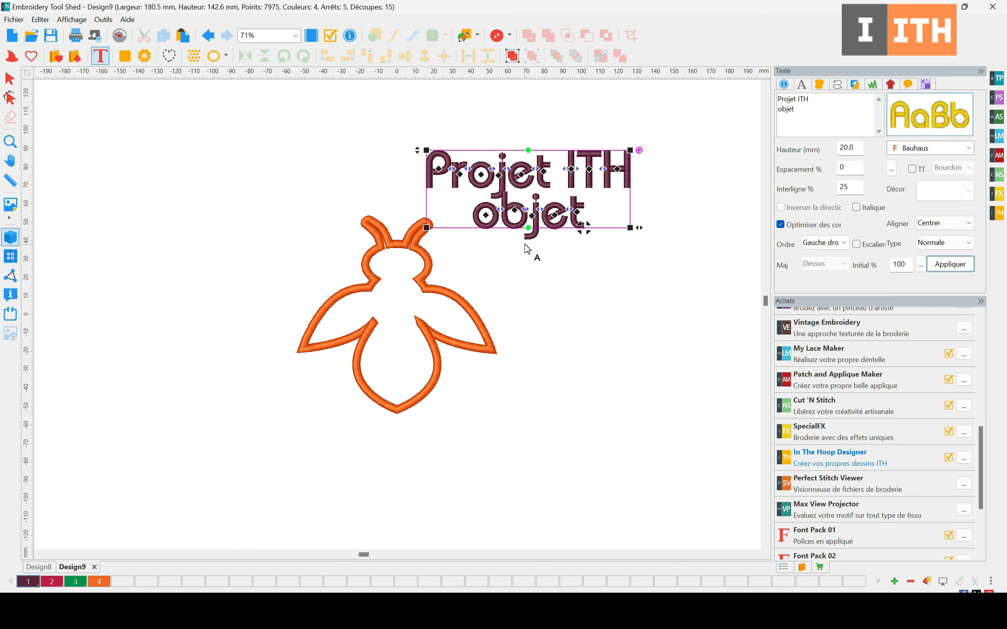
{"action": "key", "text": "Escape"}
{"action": "left_click_drag", "start_coordinate": [439, 164], "coordinate": [300, 134]}
{"action": "left_click_drag", "start_coordinate": [479, 182], "coordinate": [329, 146]}
{"action": "left_click", "coordinate": [544, 318]}
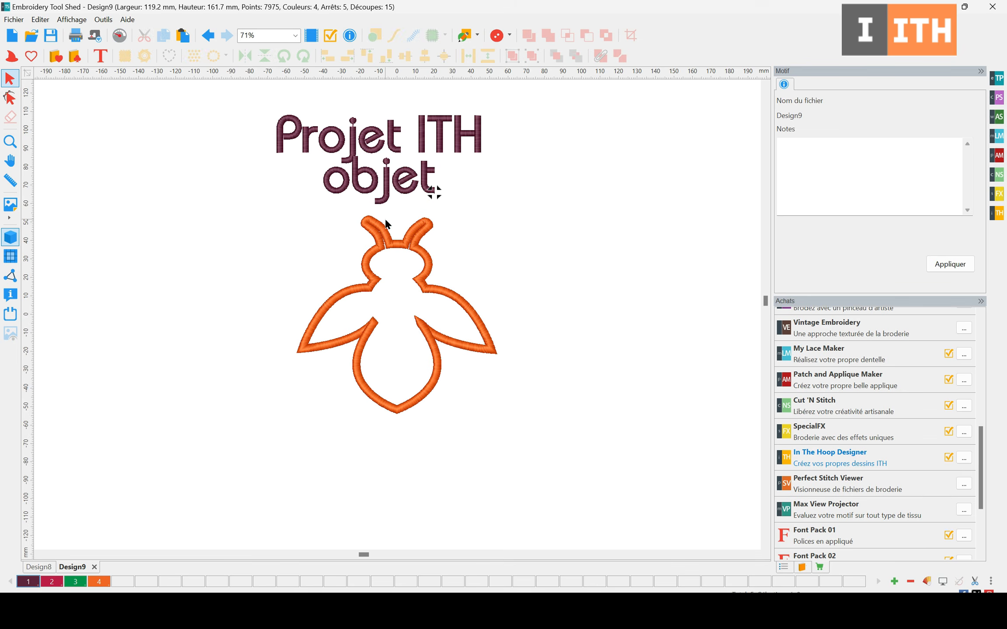
Shift the "Projet ITH objet" text slightly so that it is centred above the orange bee.
{"action": "left_click", "coordinate": [392, 197]}
{"action": "left_click_drag", "start_coordinate": [393, 197], "coordinate": [406, 195]}
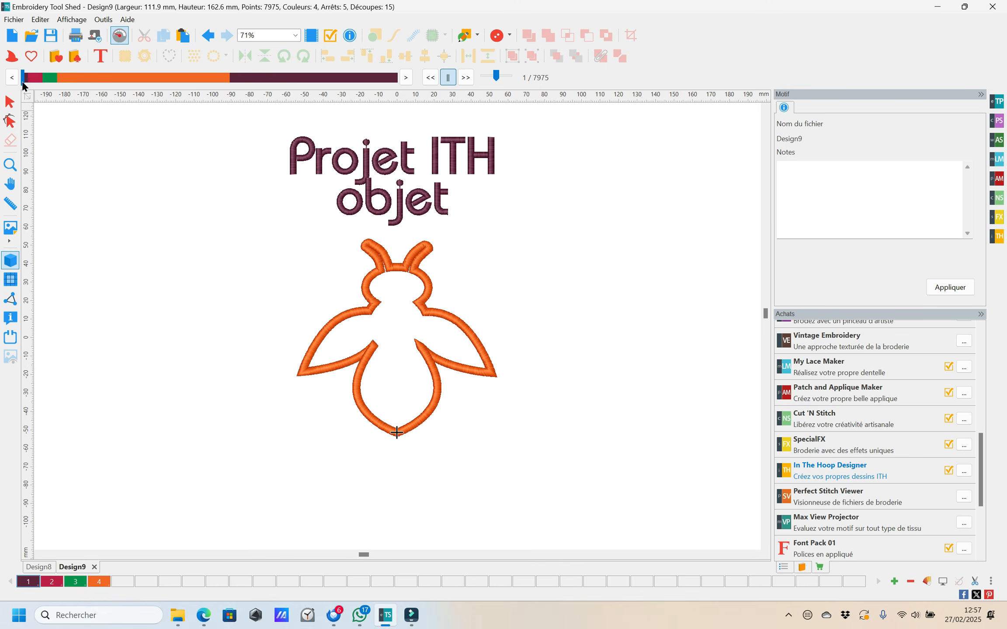
Simulate the stitch-out of Design9, examining the bee's three running outlines, the zigzag and satin border, and the lettering, and end the simulation.
{"action": "left_click", "coordinate": [9, 164]}
{"action": "left_click", "coordinate": [379, 309]}
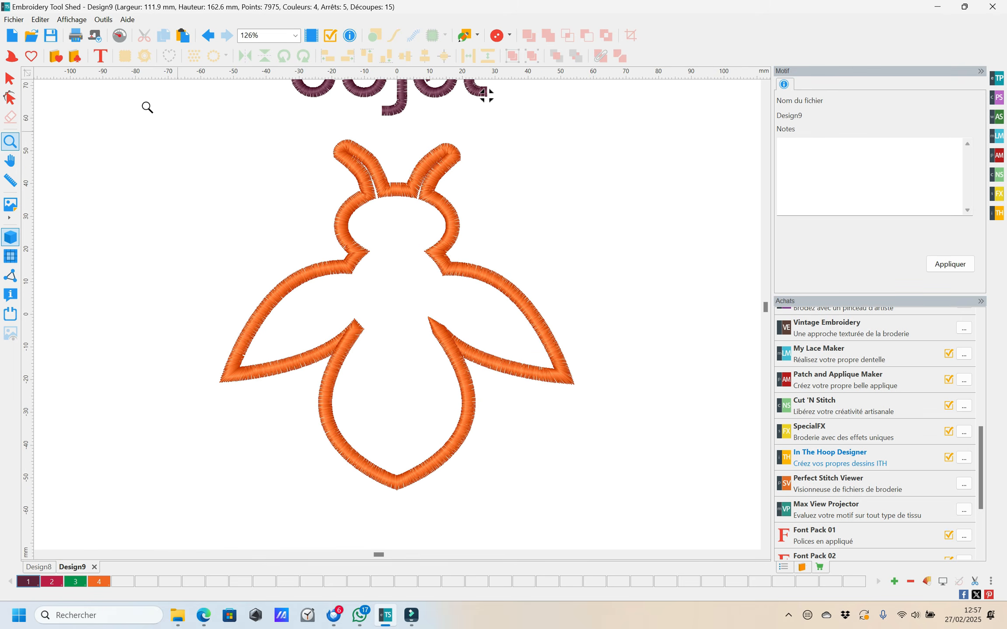
{"action": "left_click", "coordinate": [119, 35]}
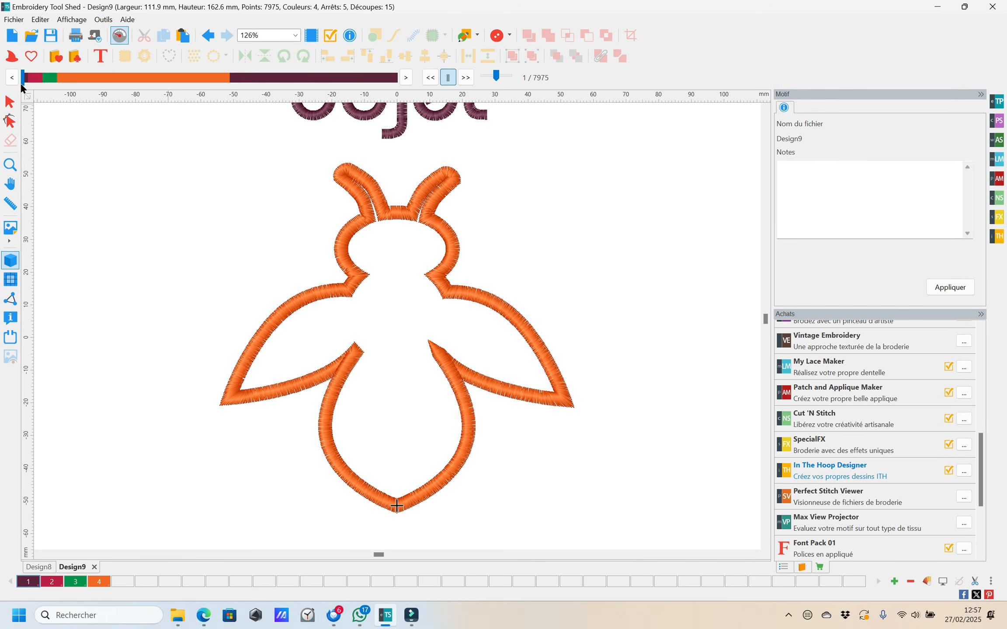
{"action": "left_click", "coordinate": [23, 80]}
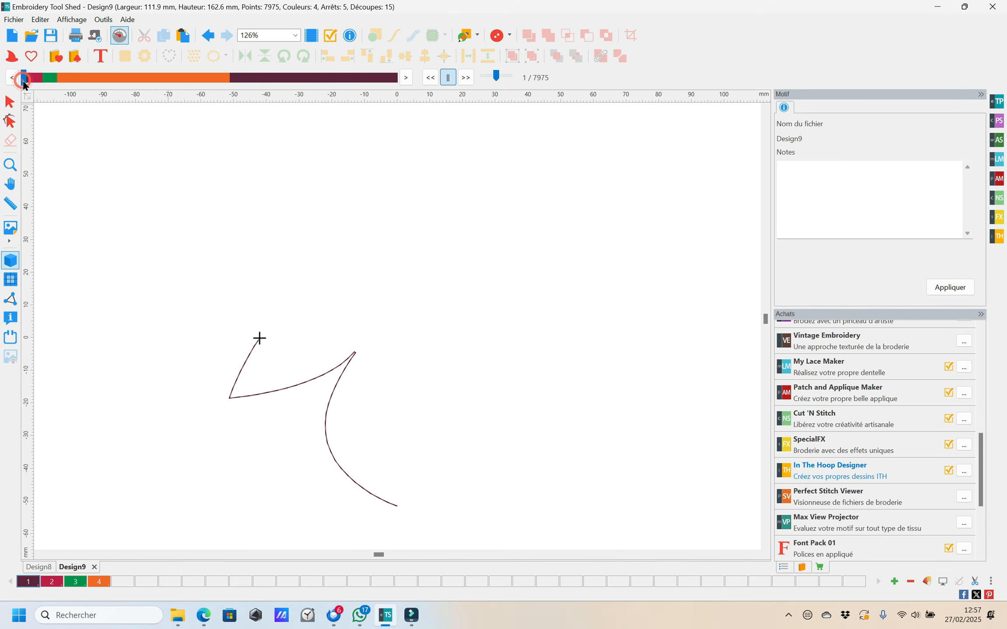
{"action": "left_click_drag", "start_coordinate": [23, 83], "coordinate": [36, 85]}
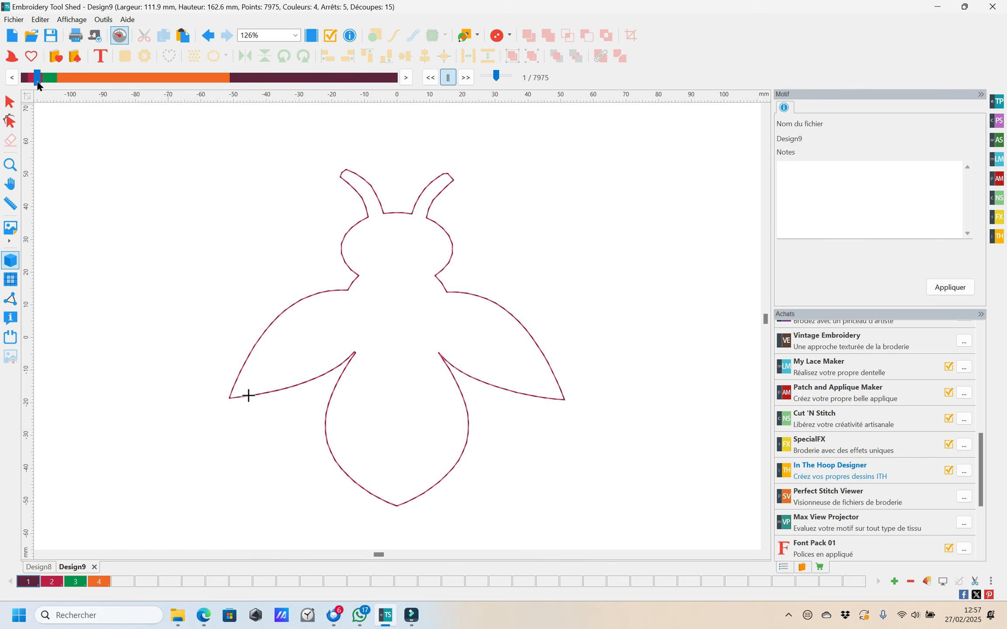
{"action": "left_click_drag", "start_coordinate": [39, 85], "coordinate": [50, 87]}
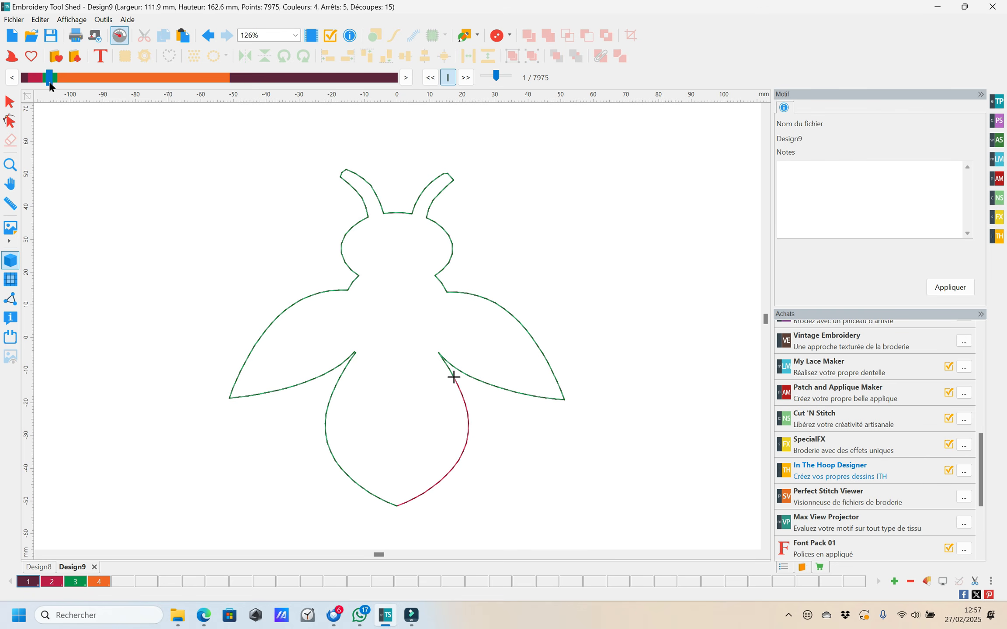
{"action": "left_click_drag", "start_coordinate": [51, 83], "coordinate": [151, 85]}
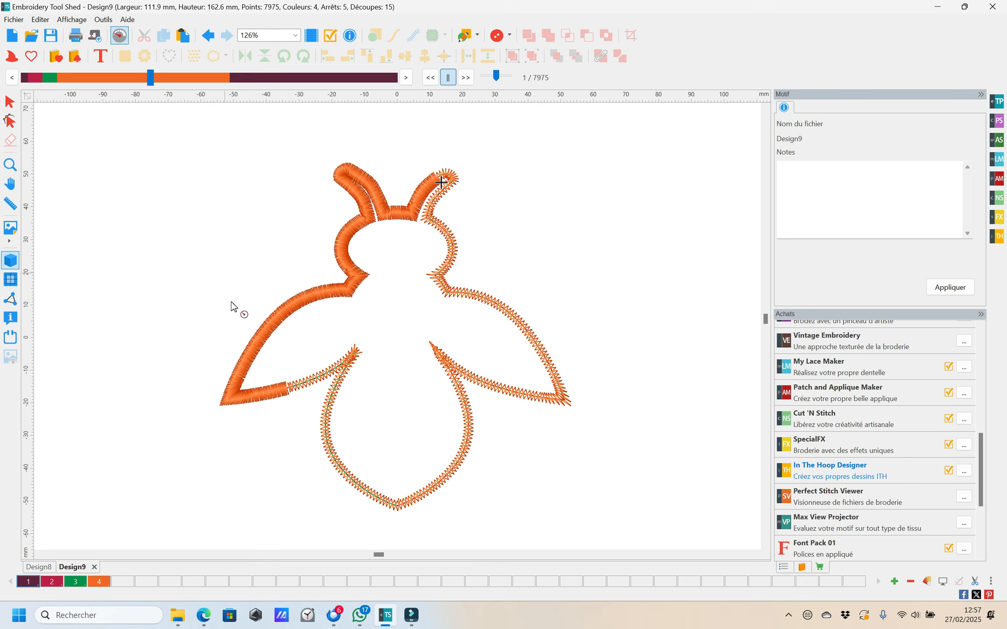
{"action": "left_click_drag", "start_coordinate": [147, 83], "coordinate": [366, 83]}
{"action": "scroll", "coordinate": [285, 221], "scroll_direction": "down", "scroll_amount": 2}
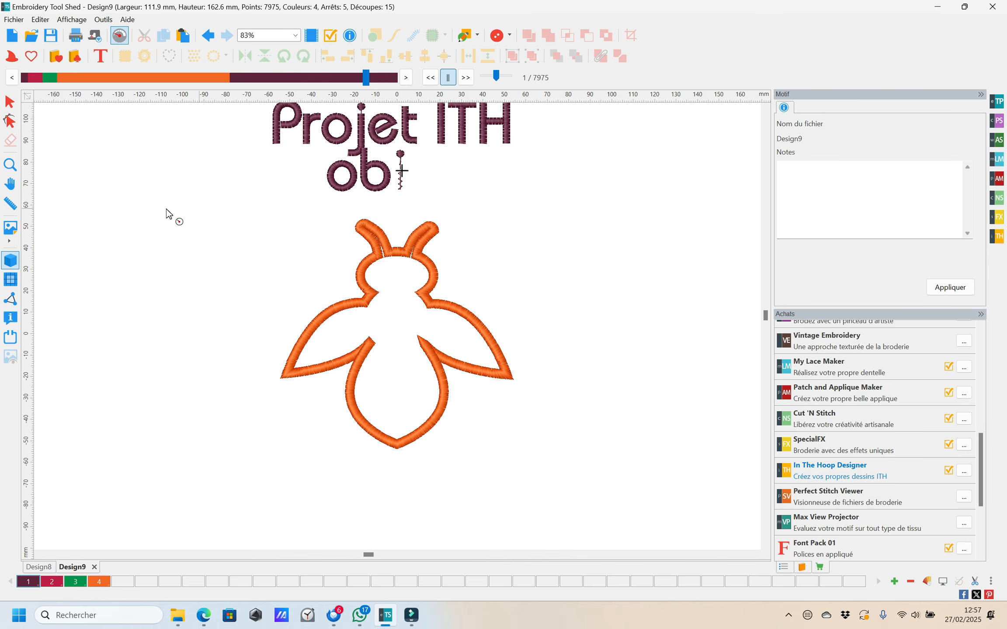
{"action": "left_click", "coordinate": [10, 105]}
{"action": "left_click", "coordinate": [549, 293]}
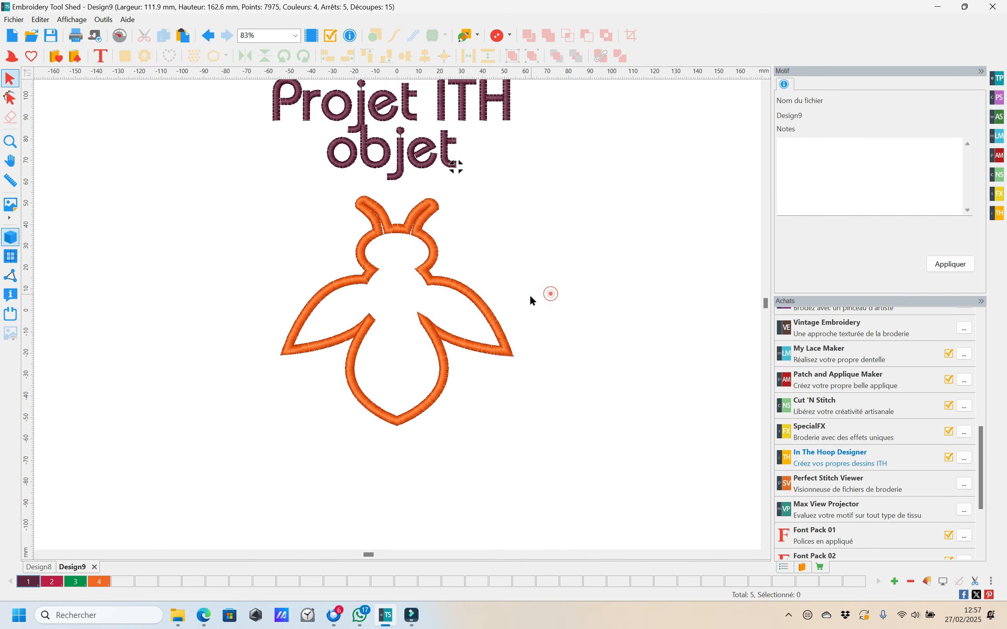
Compare the lettering and bee of Design8 with those of Design9, ending on Design9 with nothing selected.
{"action": "left_click", "coordinate": [39, 567]}
{"action": "left_click", "coordinate": [372, 140]}
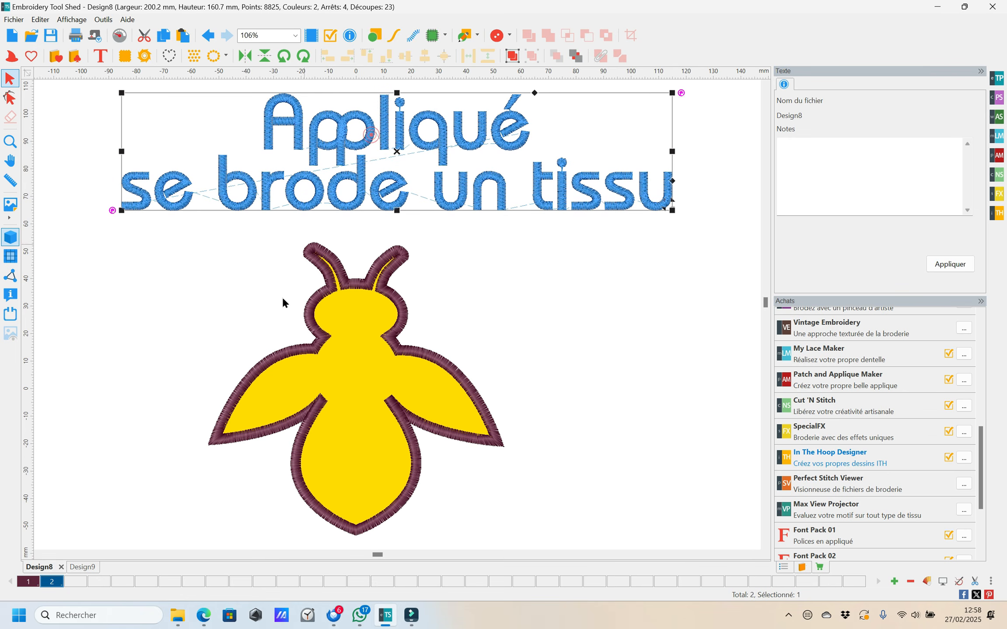
{"action": "left_click", "coordinate": [81, 567]}
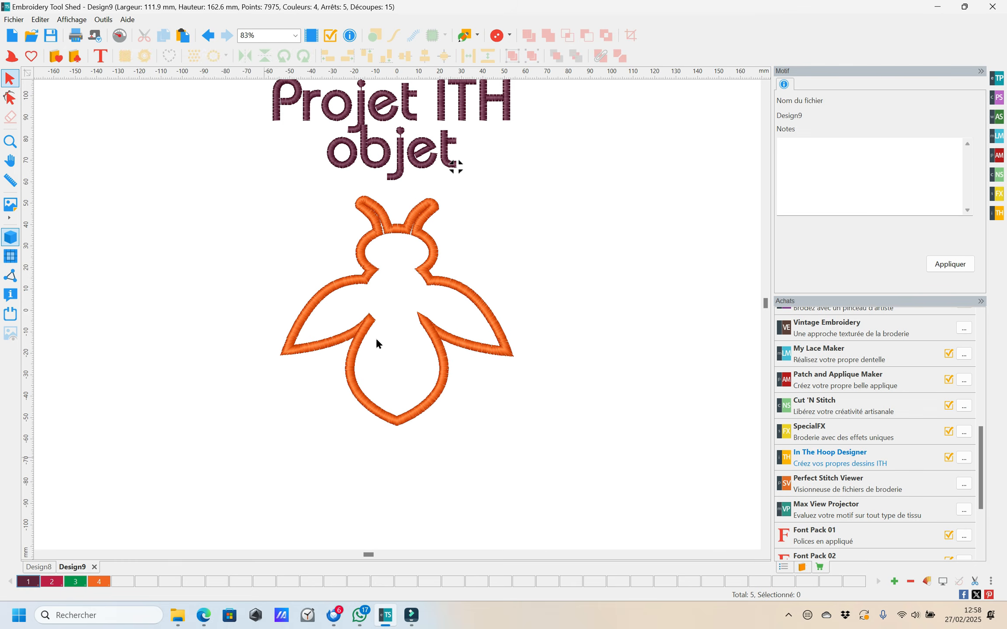
{"action": "left_click", "coordinate": [429, 161]}
{"action": "left_click", "coordinate": [519, 263]}
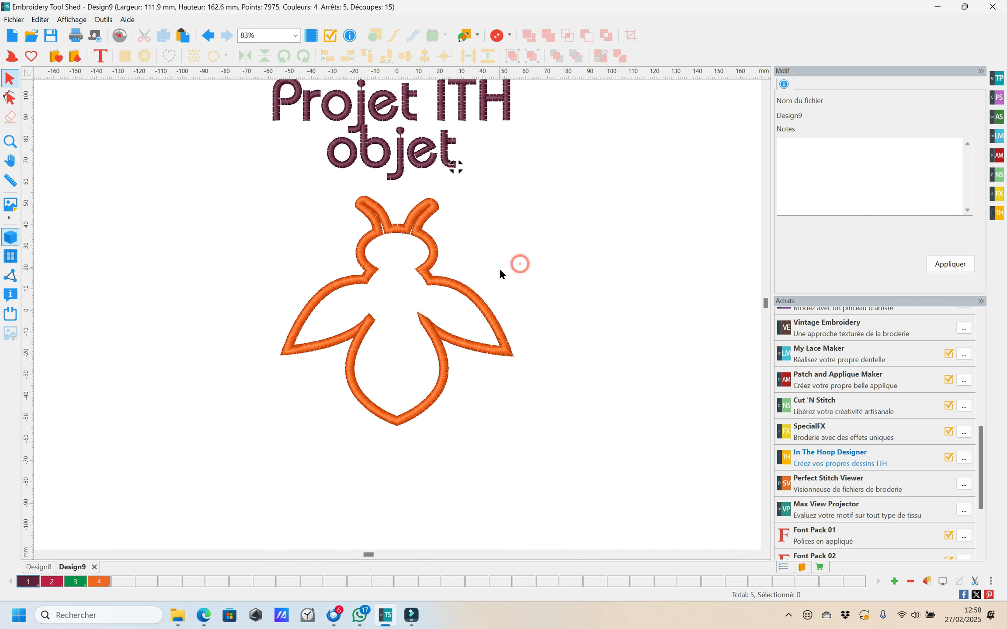